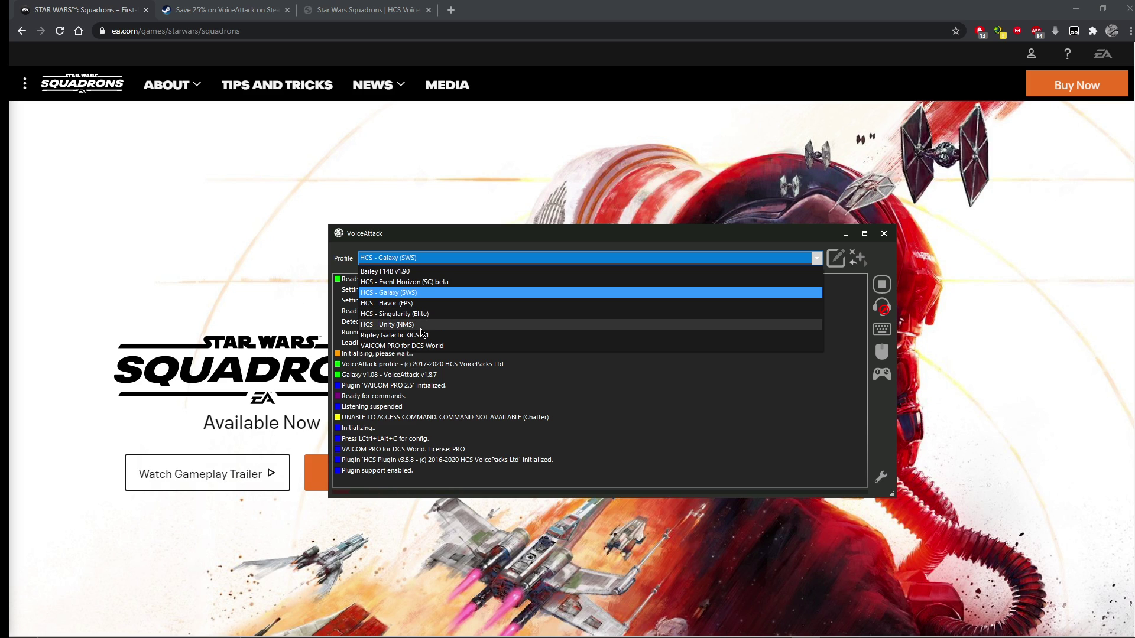
- Load the HCS - Galaxy (SWS) profile and open The Crew settings in the HCS Customiser
click(427, 293)
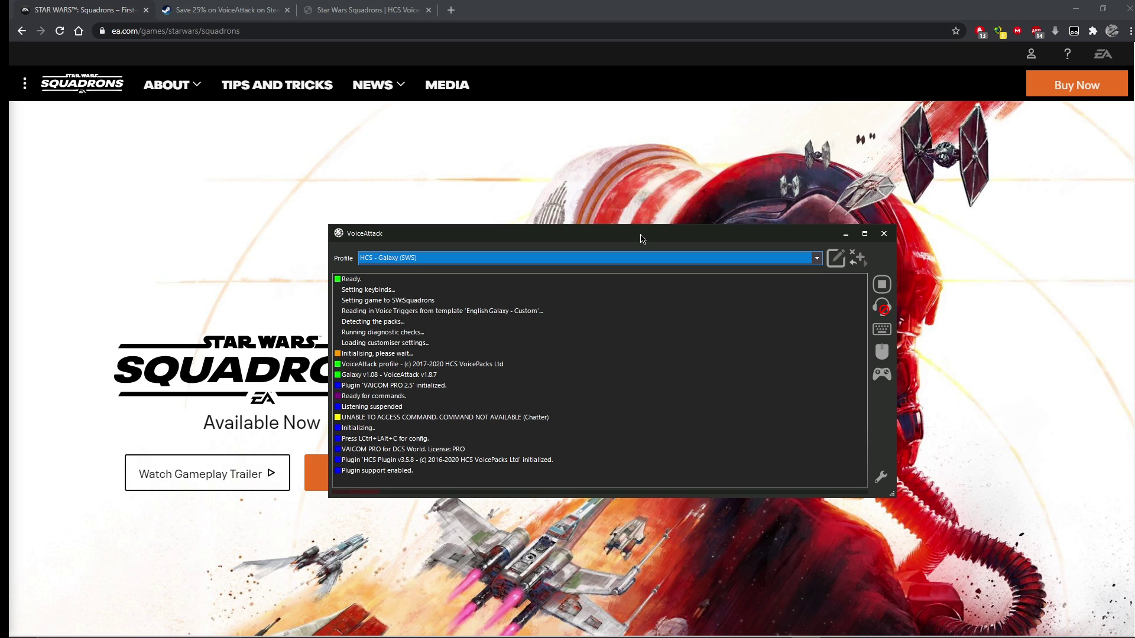
key(ctrl+alt+c)
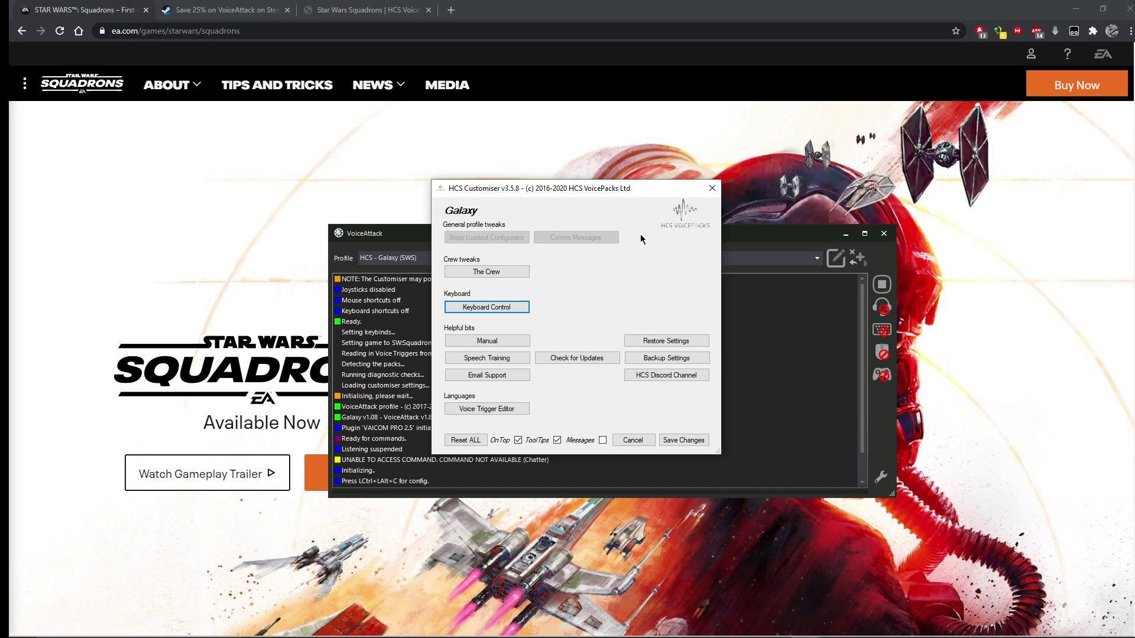
click(506, 271)
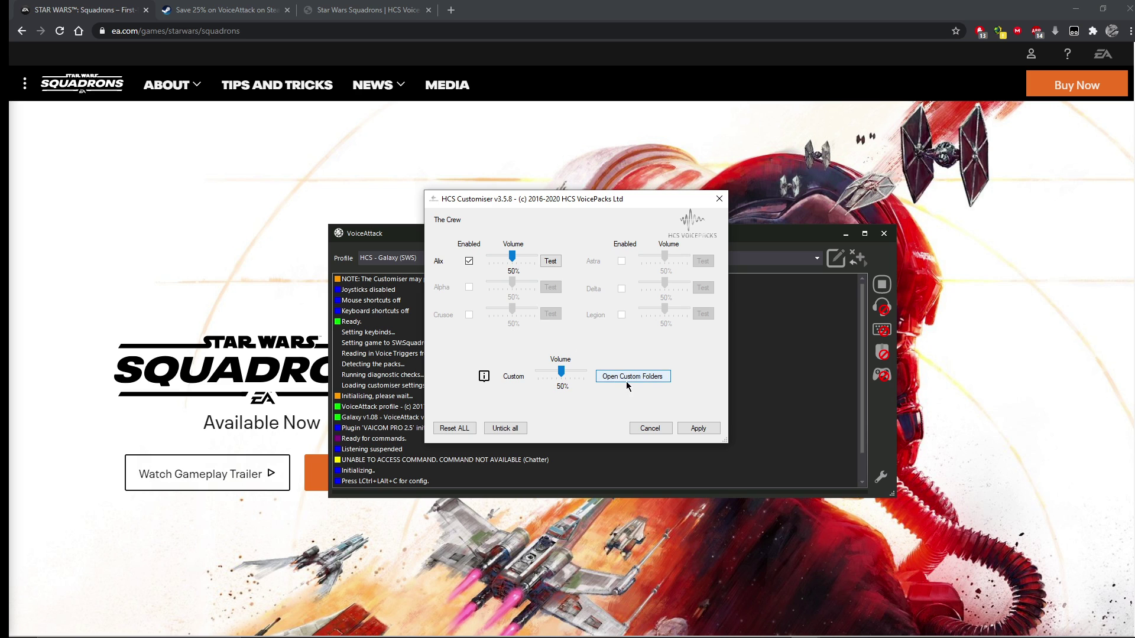
- Open the custom sound folders and arrange the folder window beside the crew settings
click(626, 378)
drag(658, 198, 981, 214)
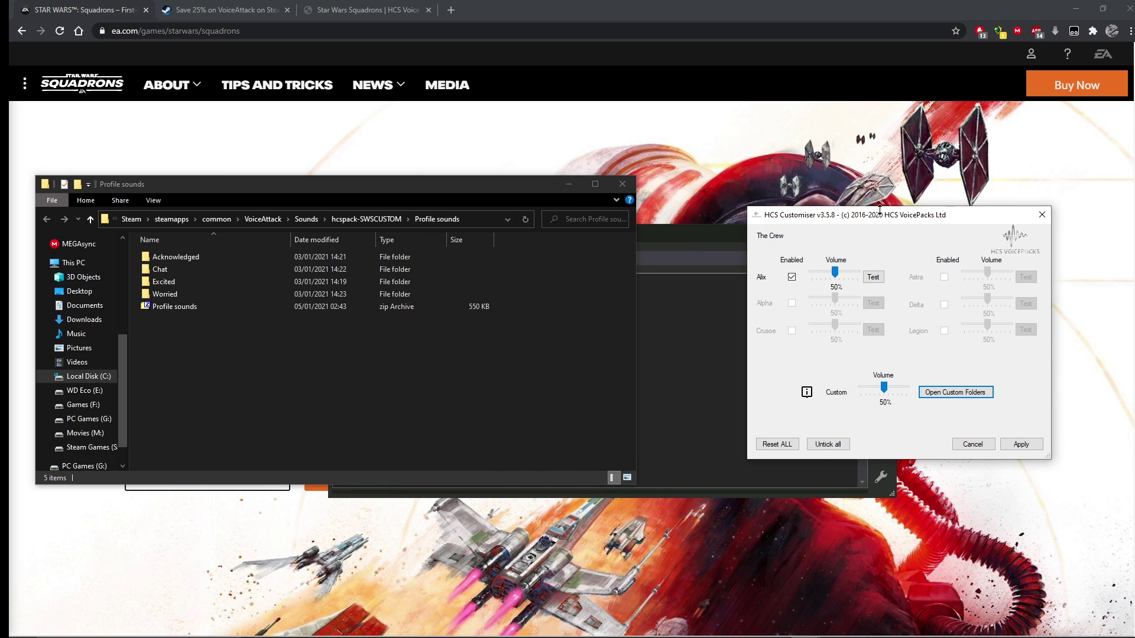
drag(524, 190, 589, 199)
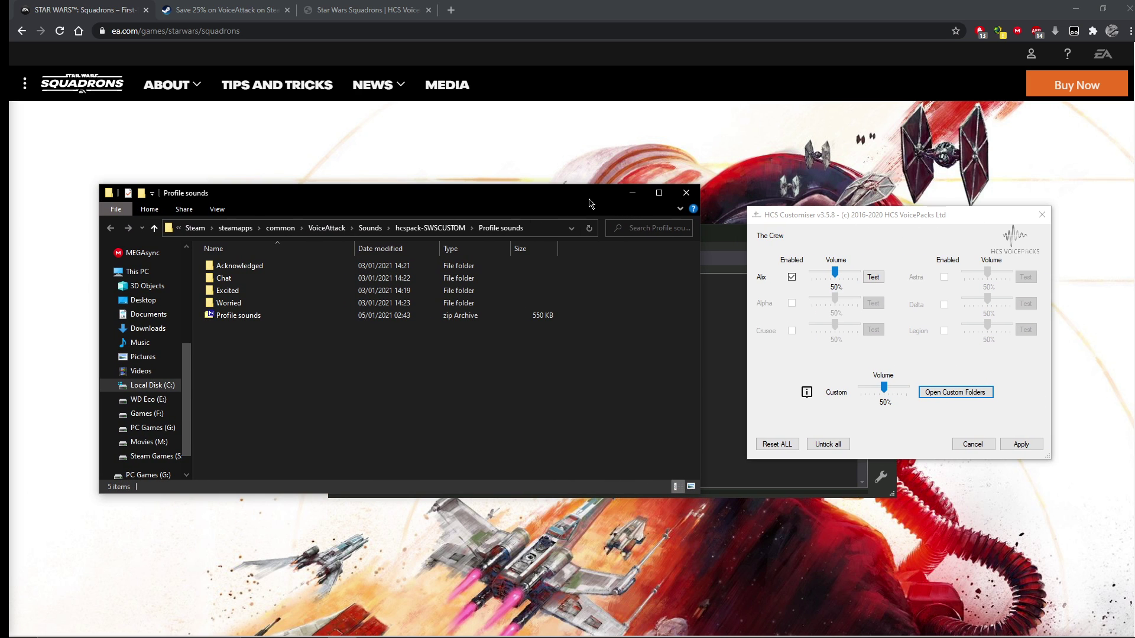
- Examine the Acknowledged sounds inside the Profile sounds archive and in the matching Acknowledged folder
double_click(240, 319)
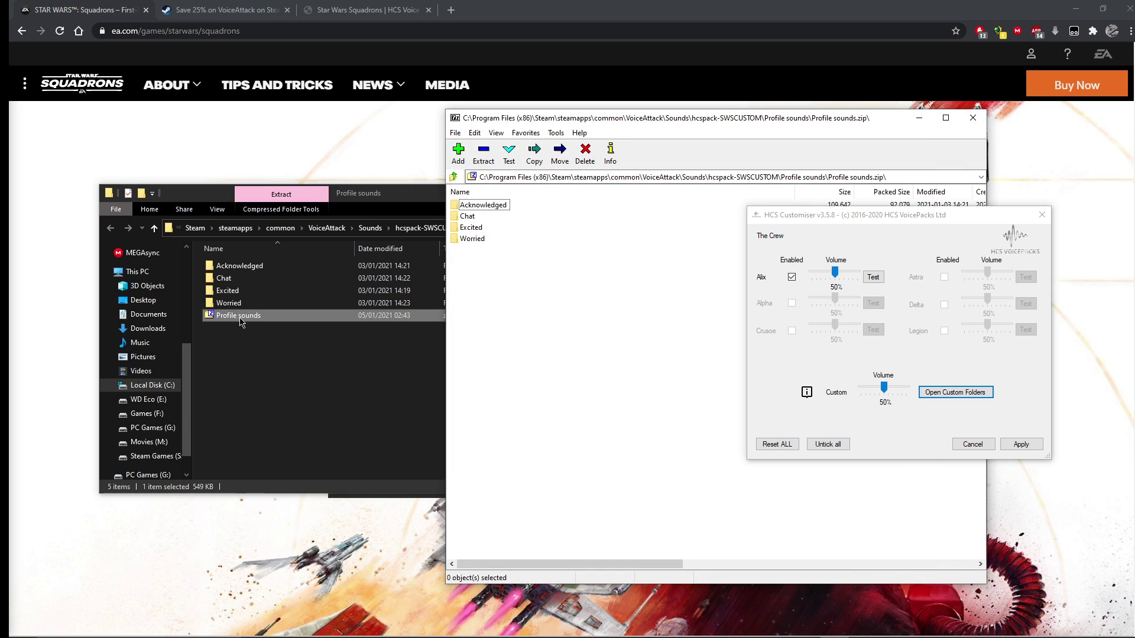
double_click(500, 207)
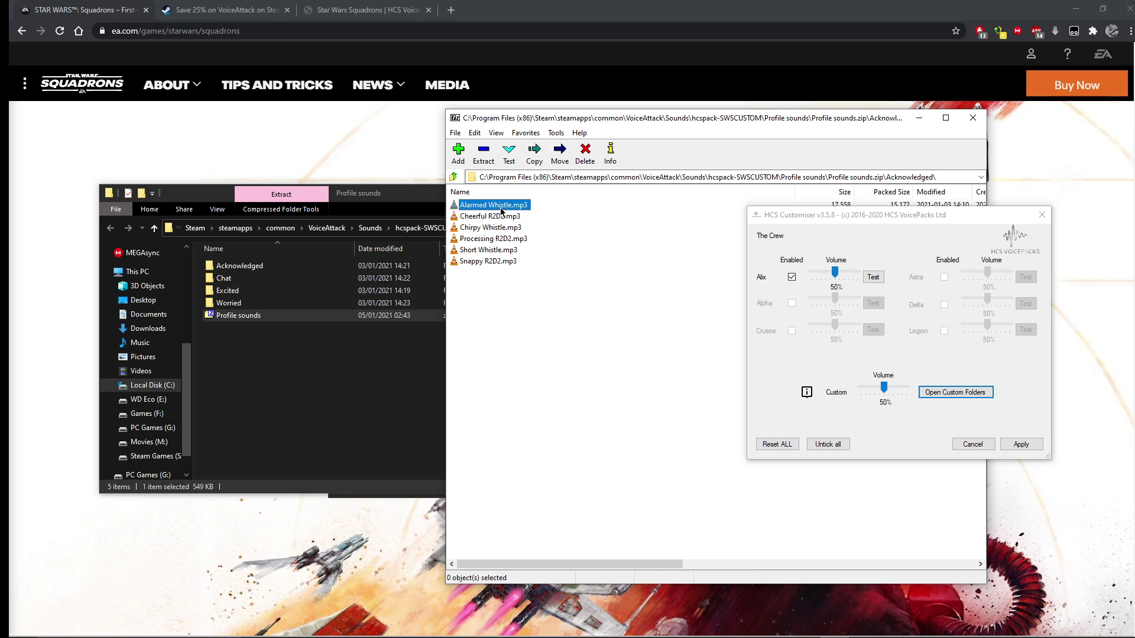
click(454, 177)
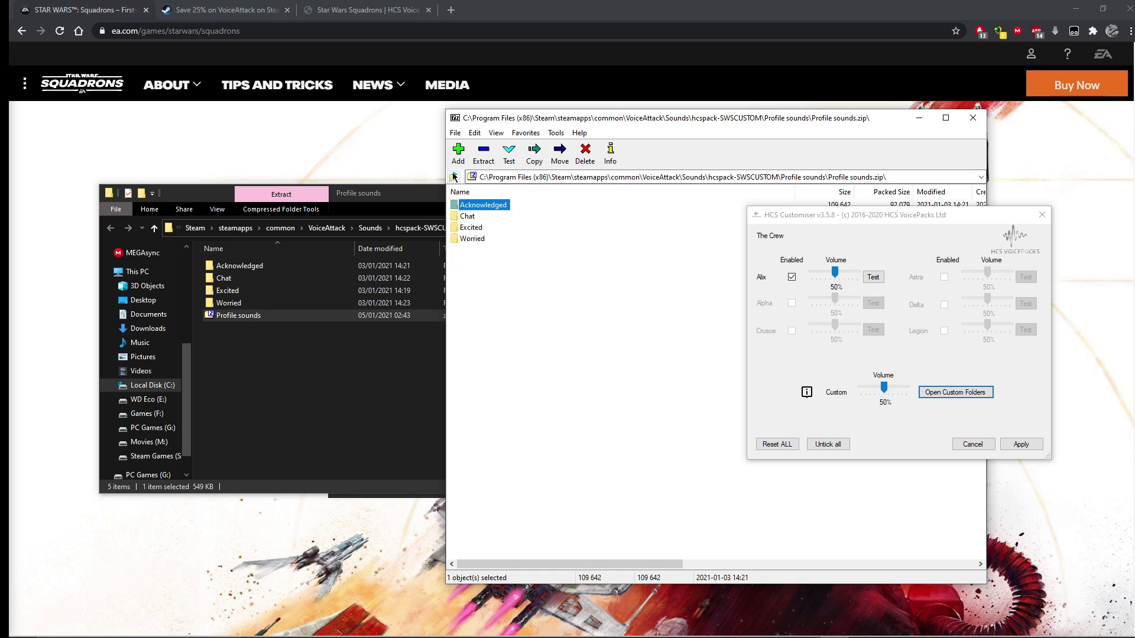
click(423, 199)
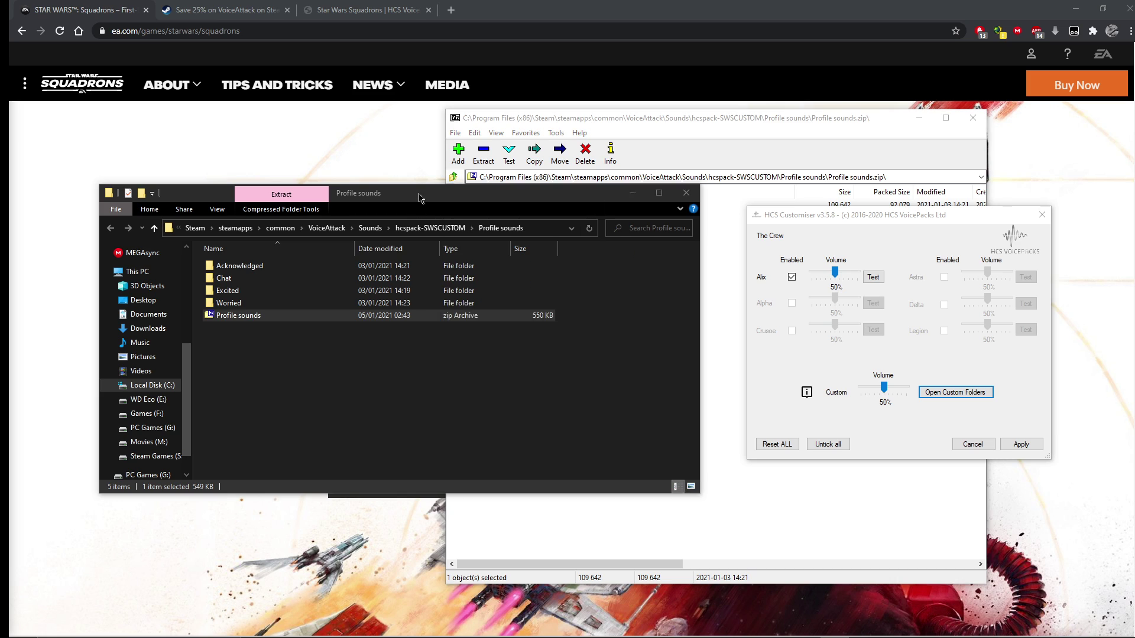
double_click(247, 266)
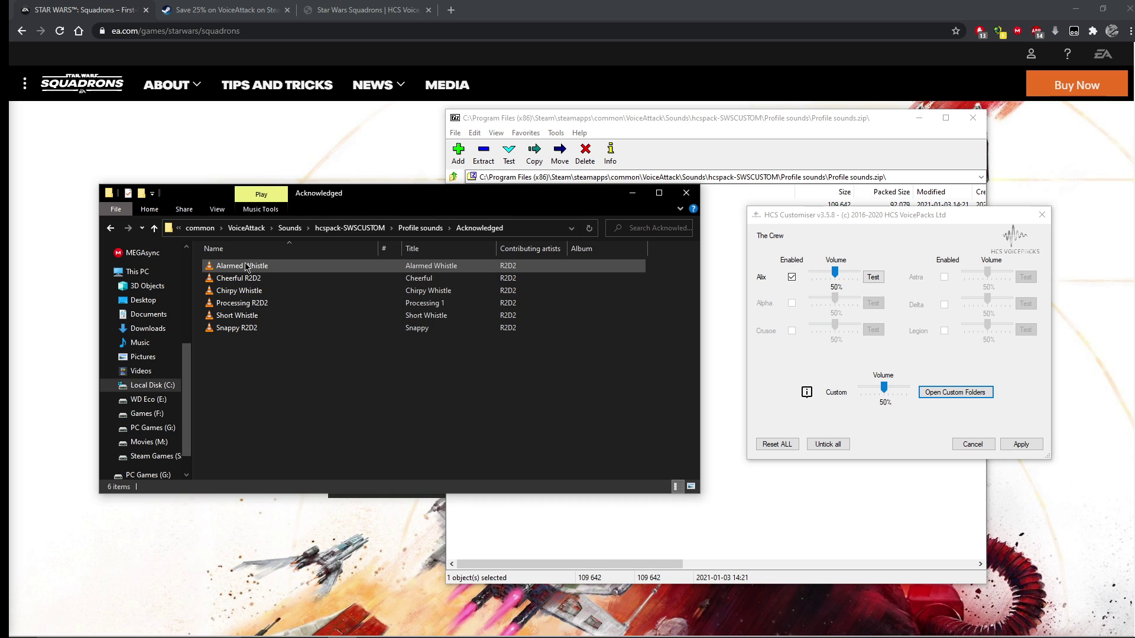
click(432, 229)
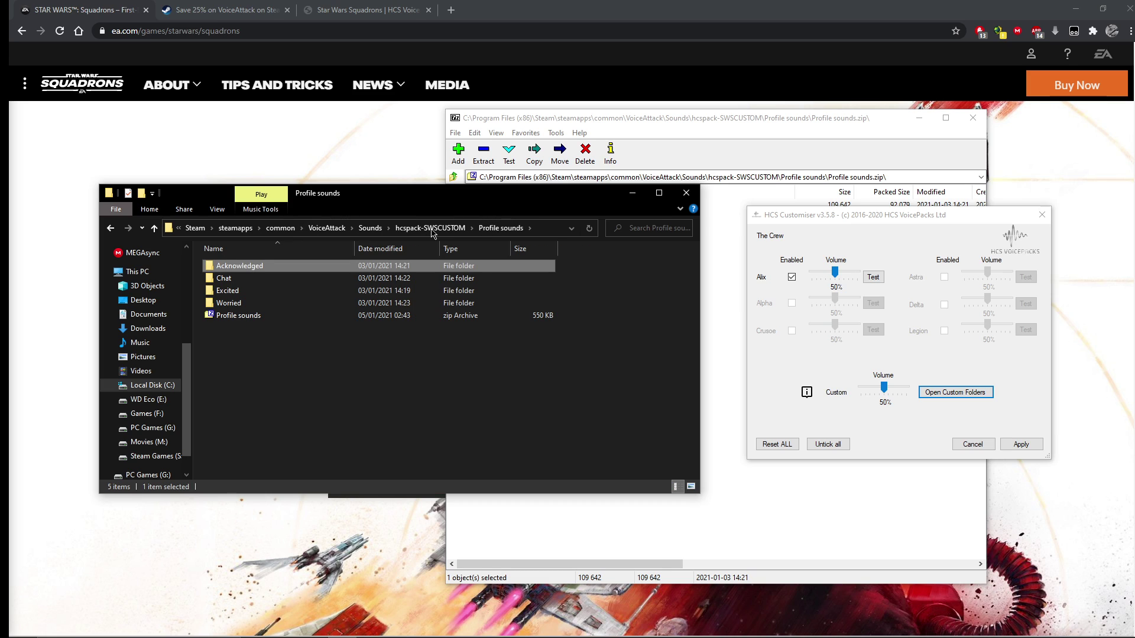
drag(408, 206, 399, 205)
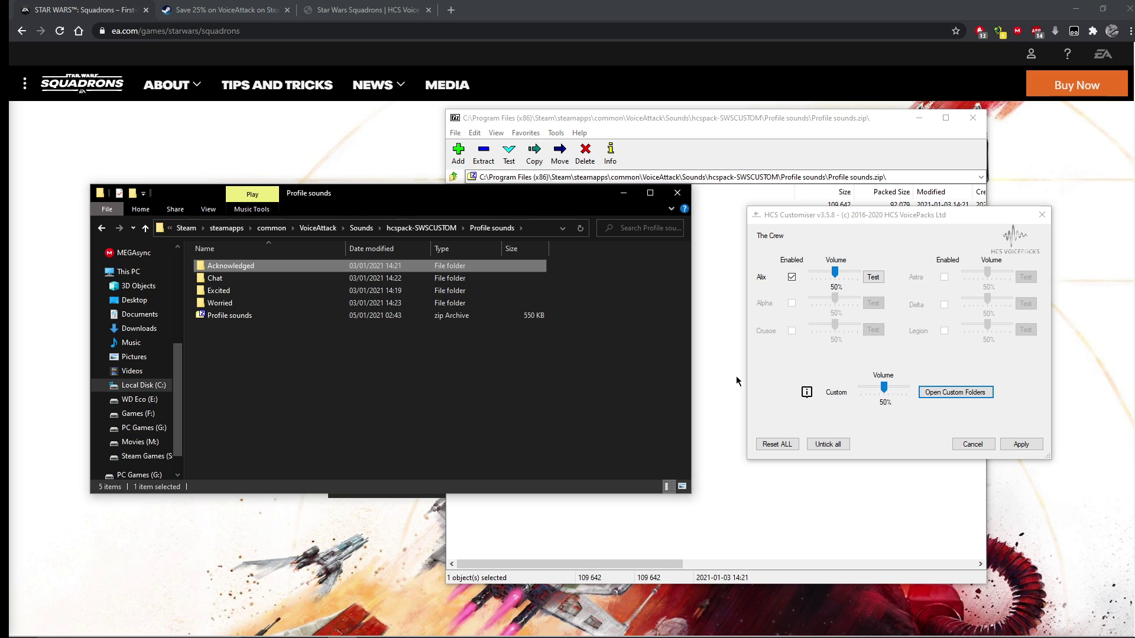
- Read the help on the Custom crew option, close the Profile sounds folder and apply the crew settings
drag(851, 223, 823, 205)
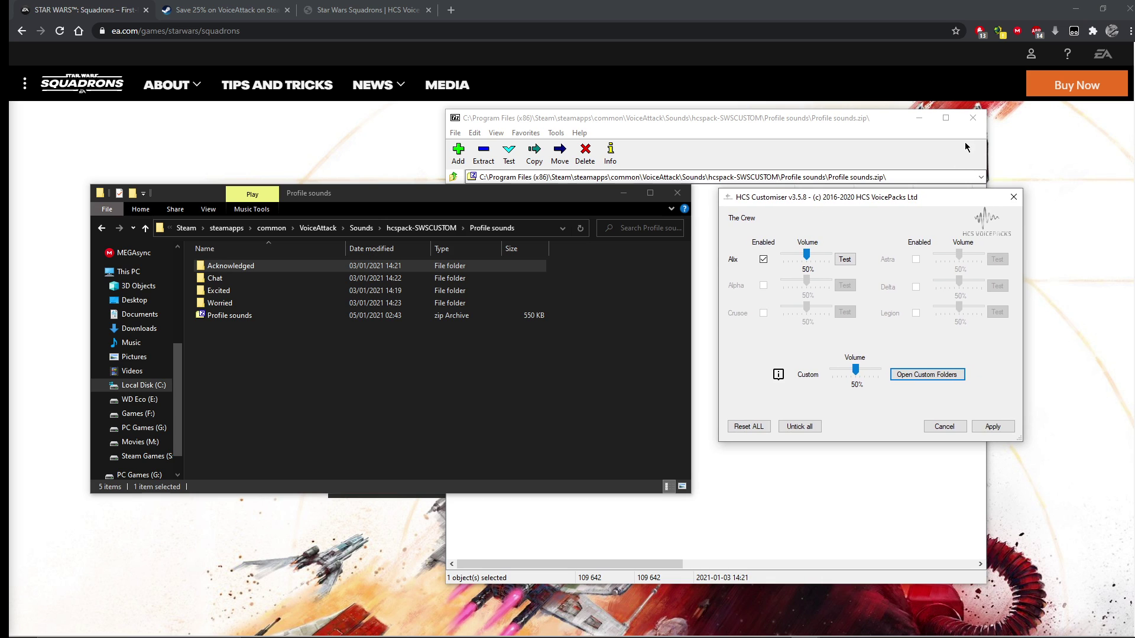
click(778, 375)
drag(610, 204, 854, 188)
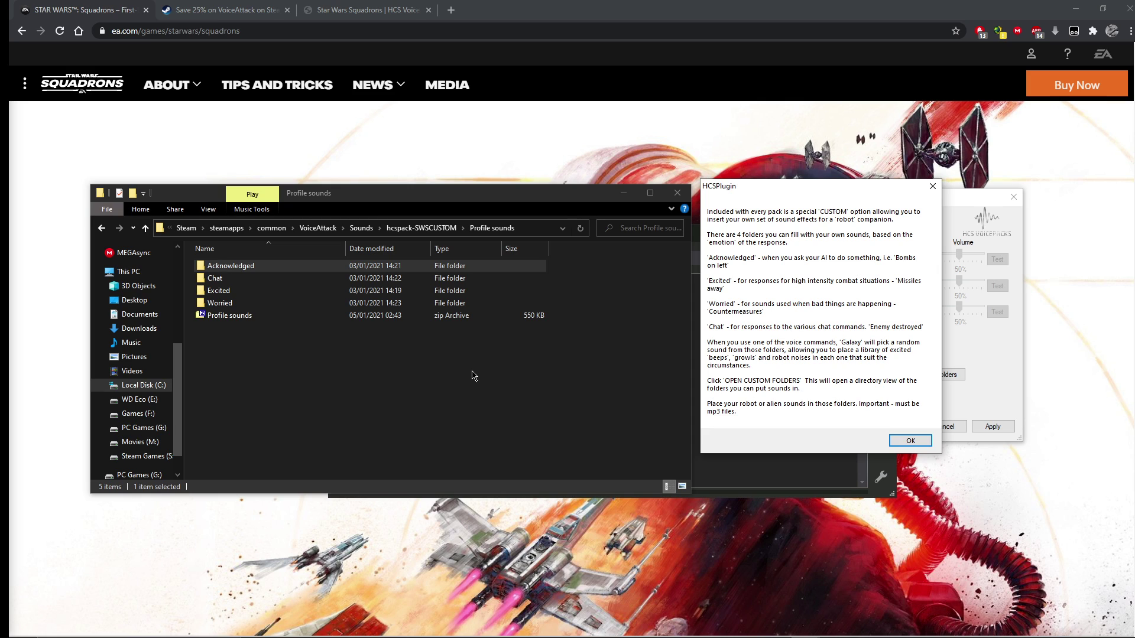
click(909, 441)
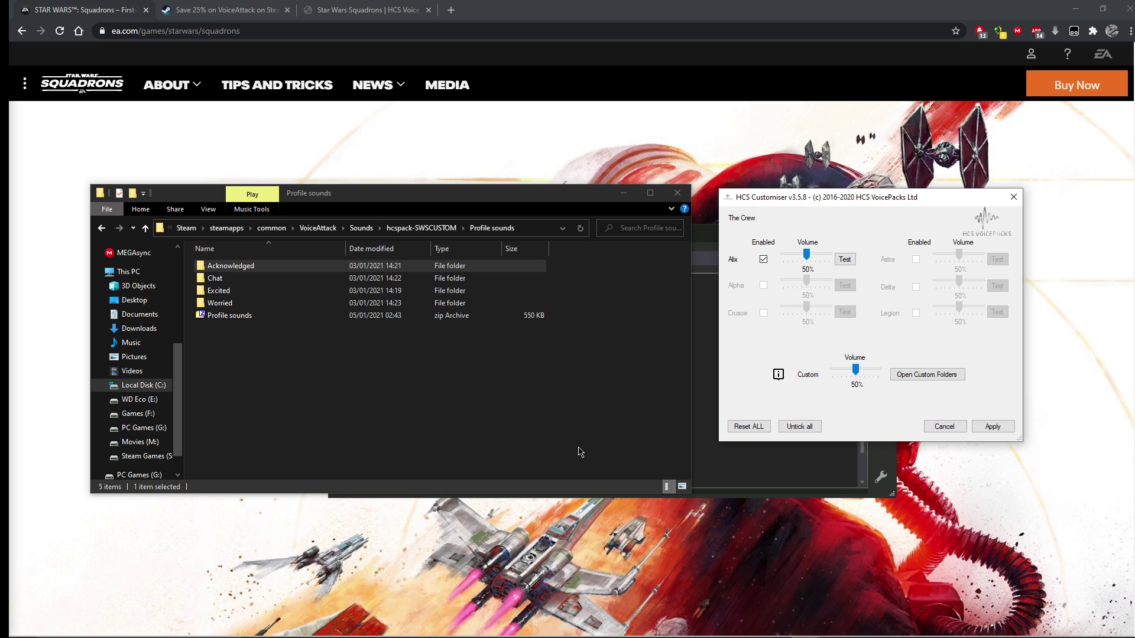
click(686, 196)
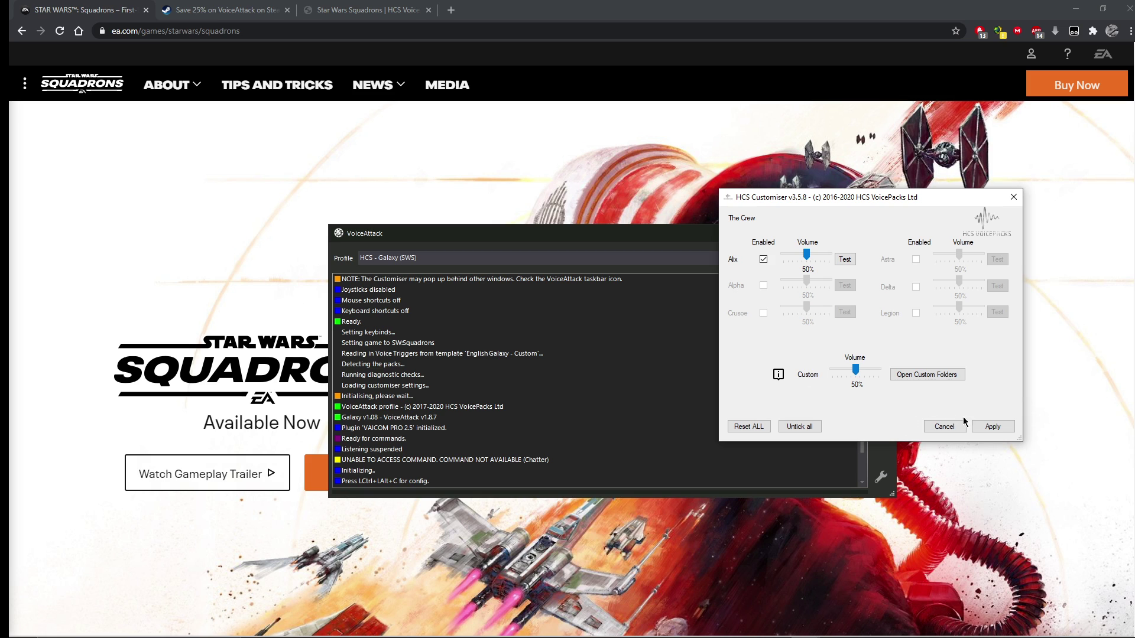
click(993, 427)
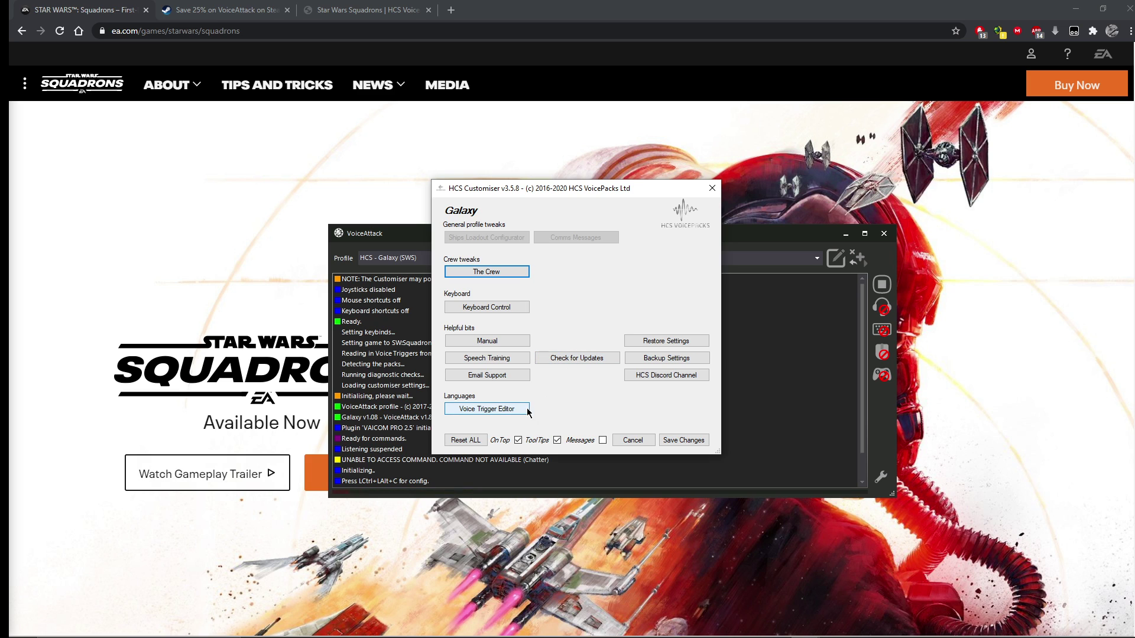
- Open the Voice Trigger Editor and examine the custom name in the crew command roster
click(497, 409)
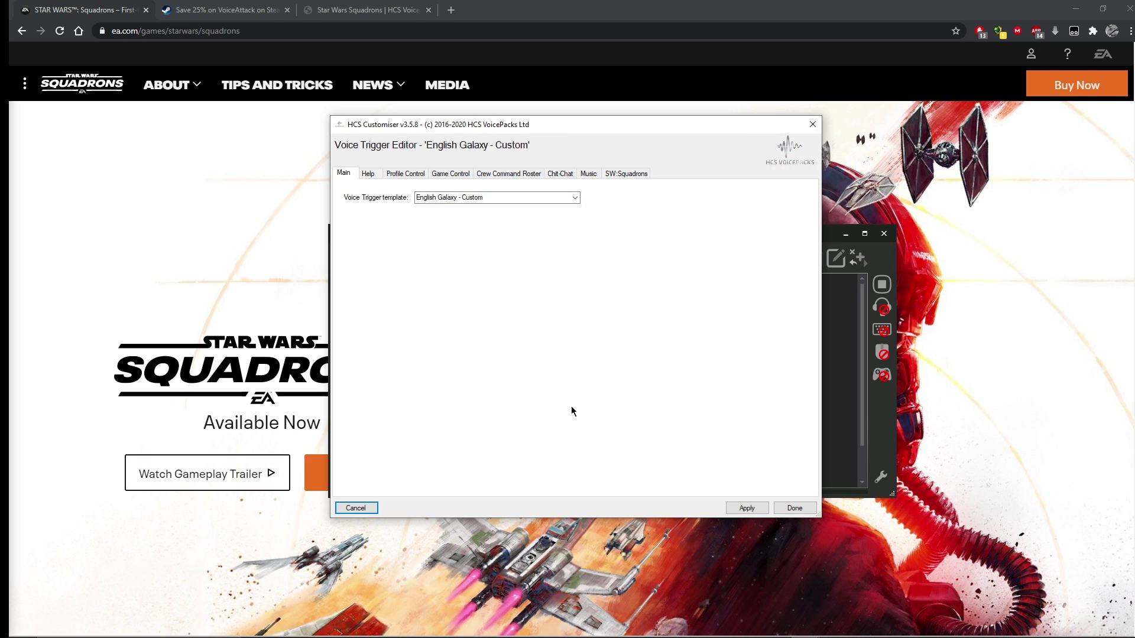
click(510, 172)
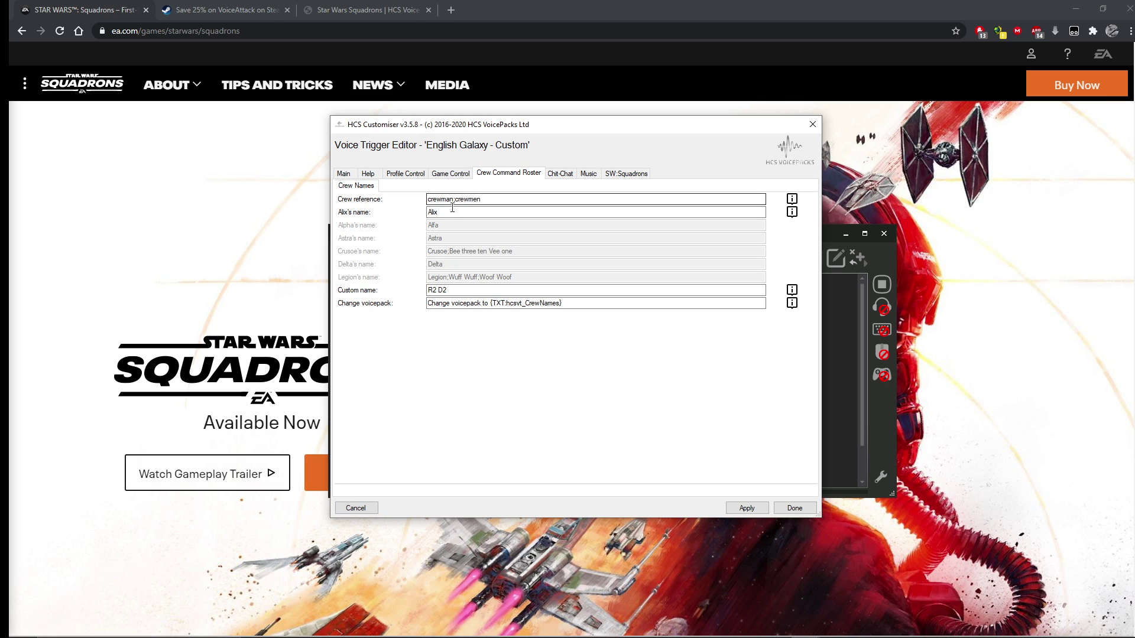
click(480, 290)
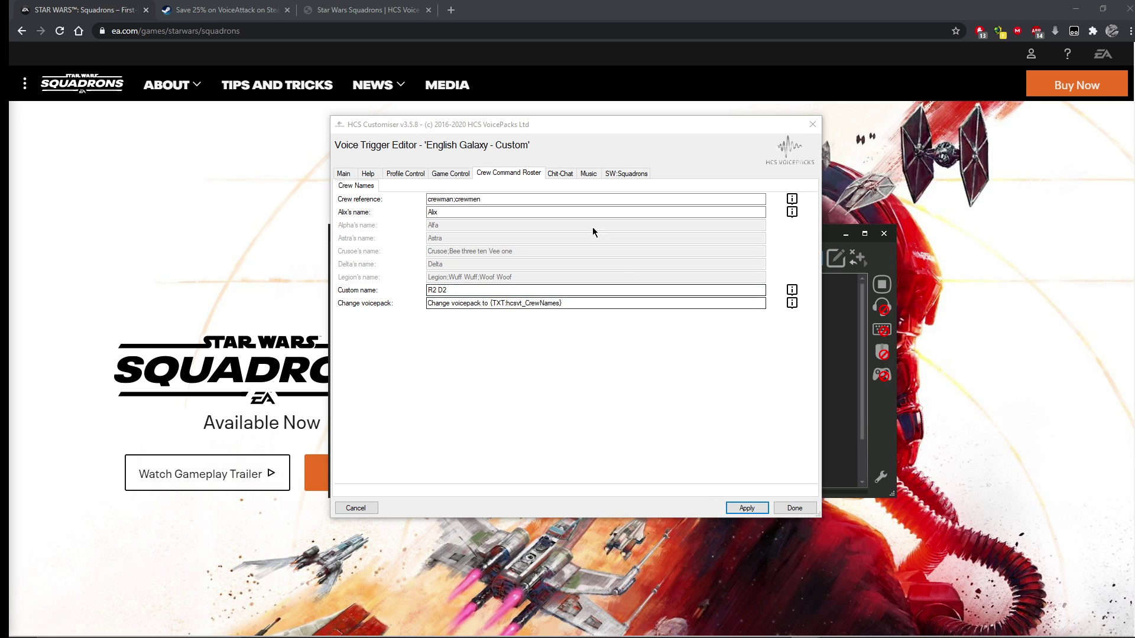
- Check the chit-chat triggers and the list of phrases for Enable Chit Chat
click(561, 174)
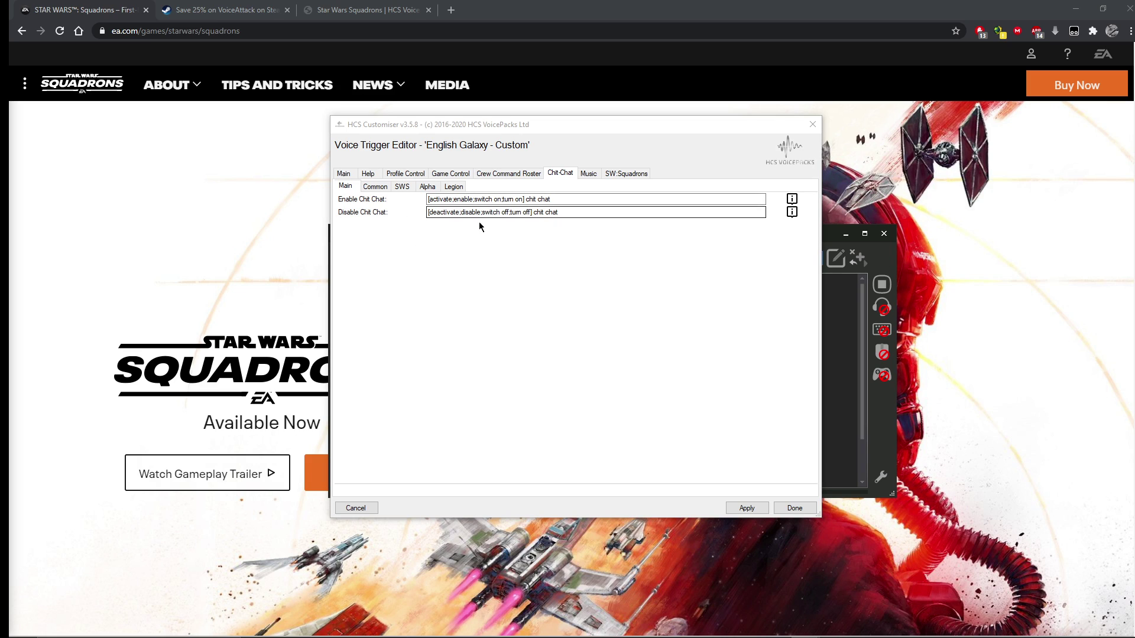
click(792, 199)
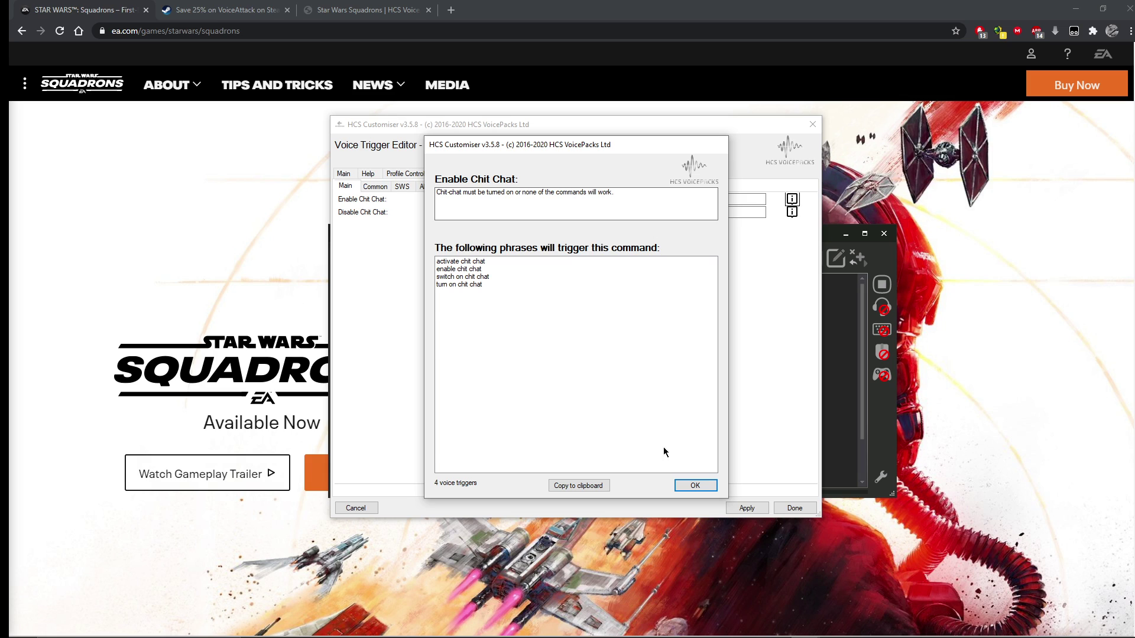
click(693, 486)
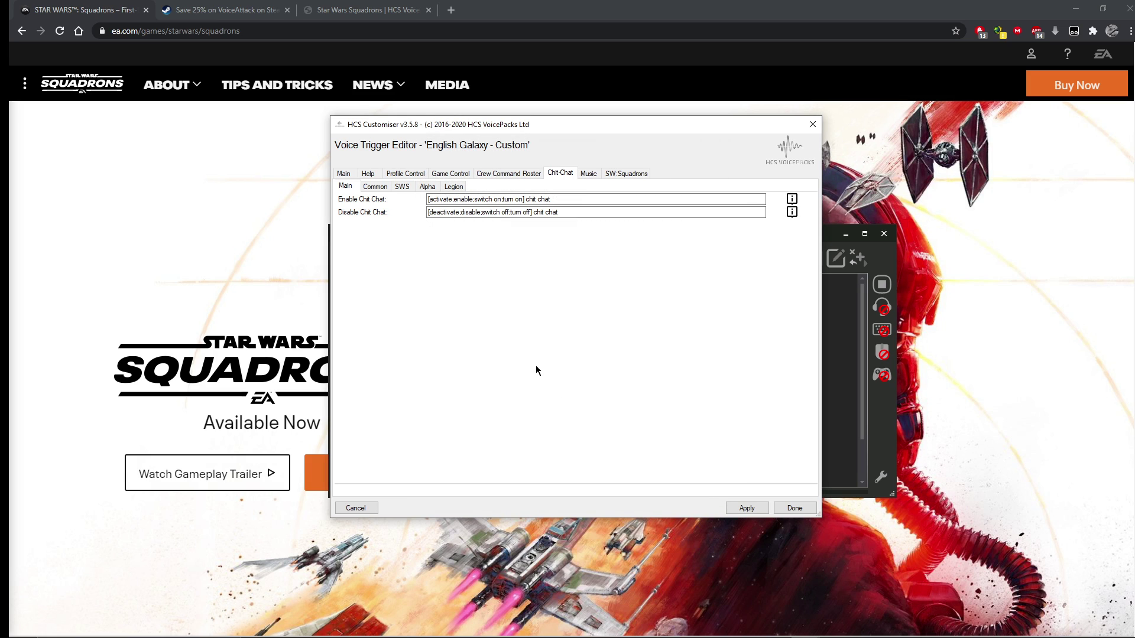
- Review the SWS chit-chat phrases and apply the voice trigger settings
click(407, 187)
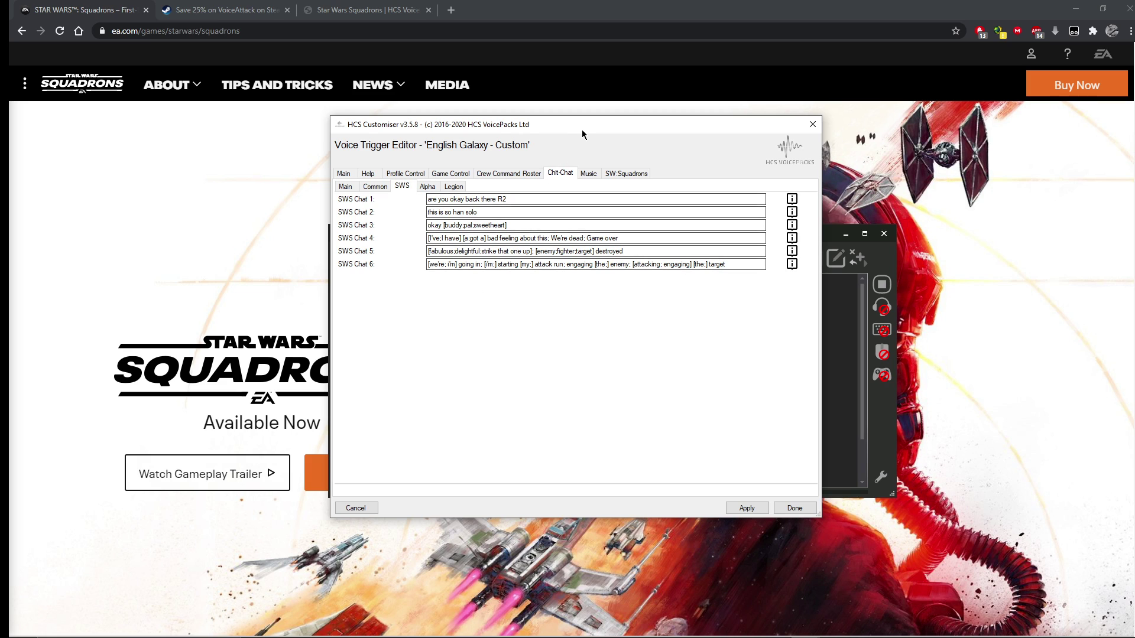
click(535, 247)
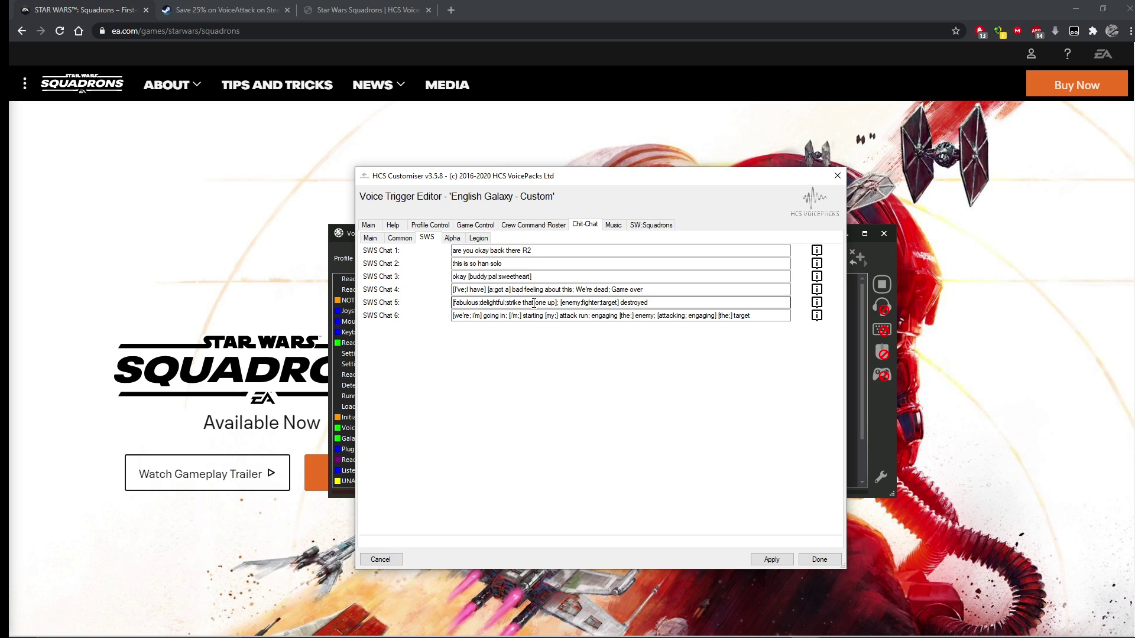
click(769, 560)
- Check which phrases trigger the Deploy countermeasures command for SW:Squadrons
click(653, 229)
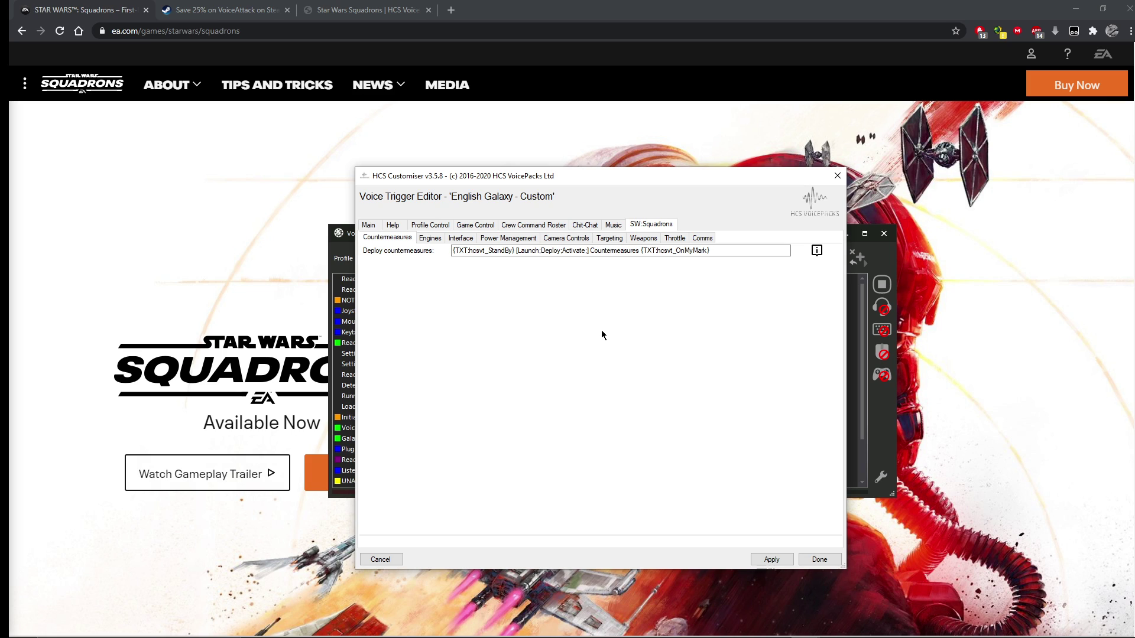
click(816, 251)
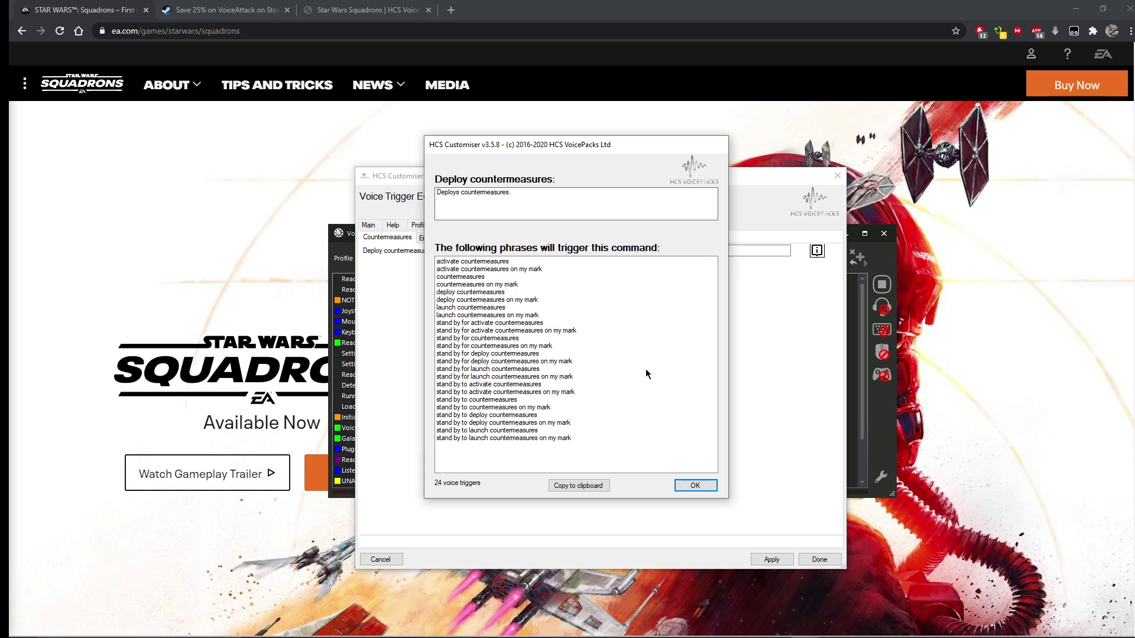
click(699, 486)
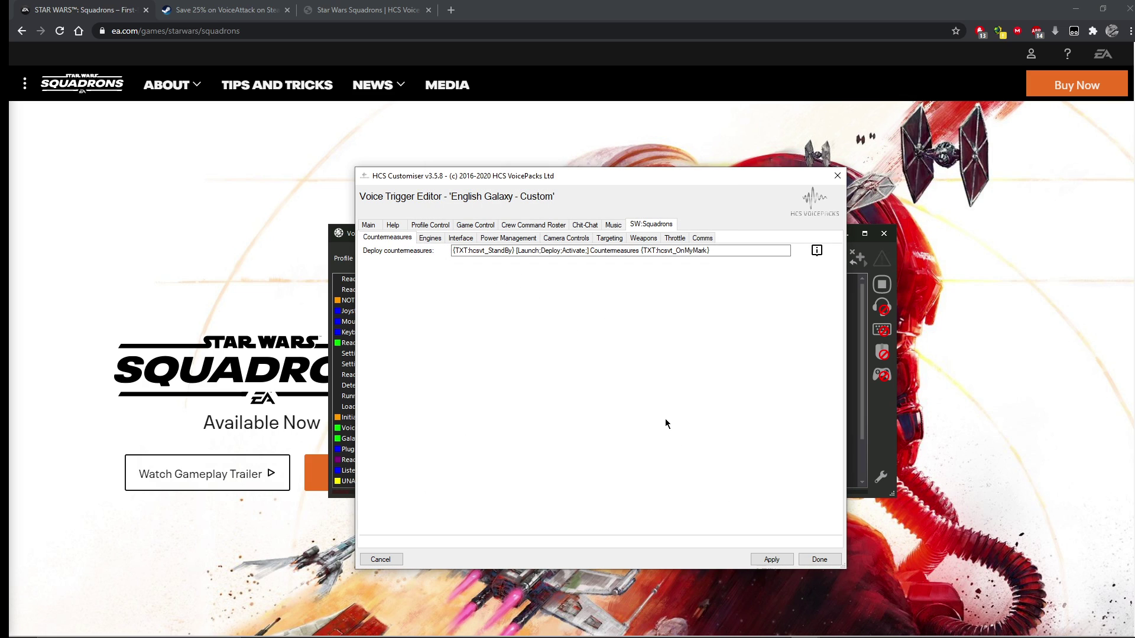
- Remove "Punch it" from the Boost engines triggers and check the command's phrase list
click(429, 237)
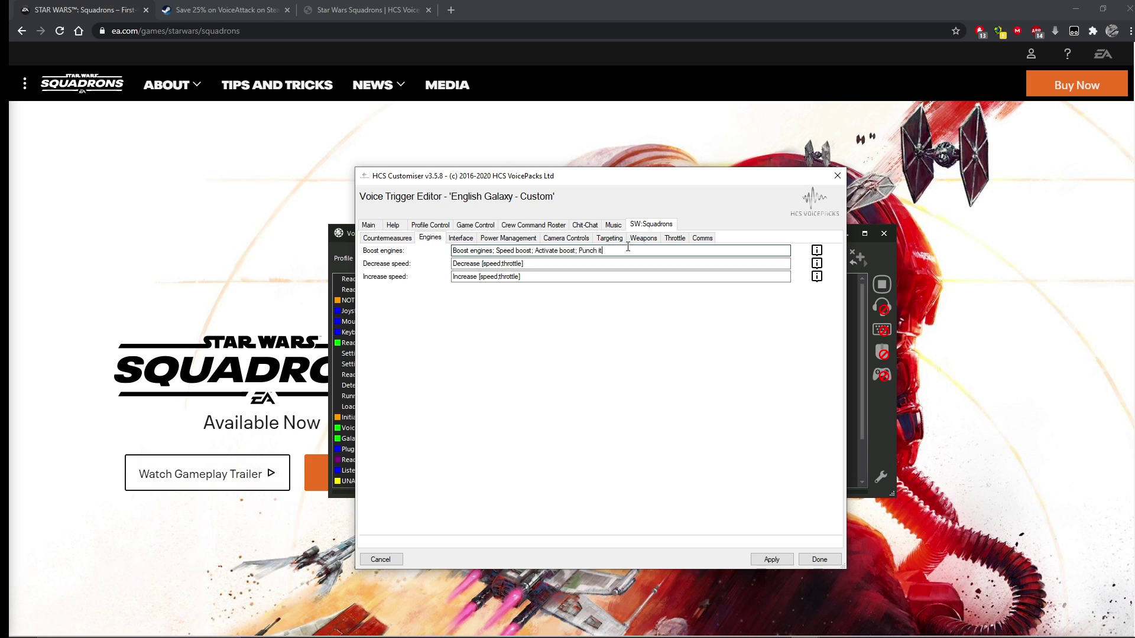
drag(624, 250, 582, 251)
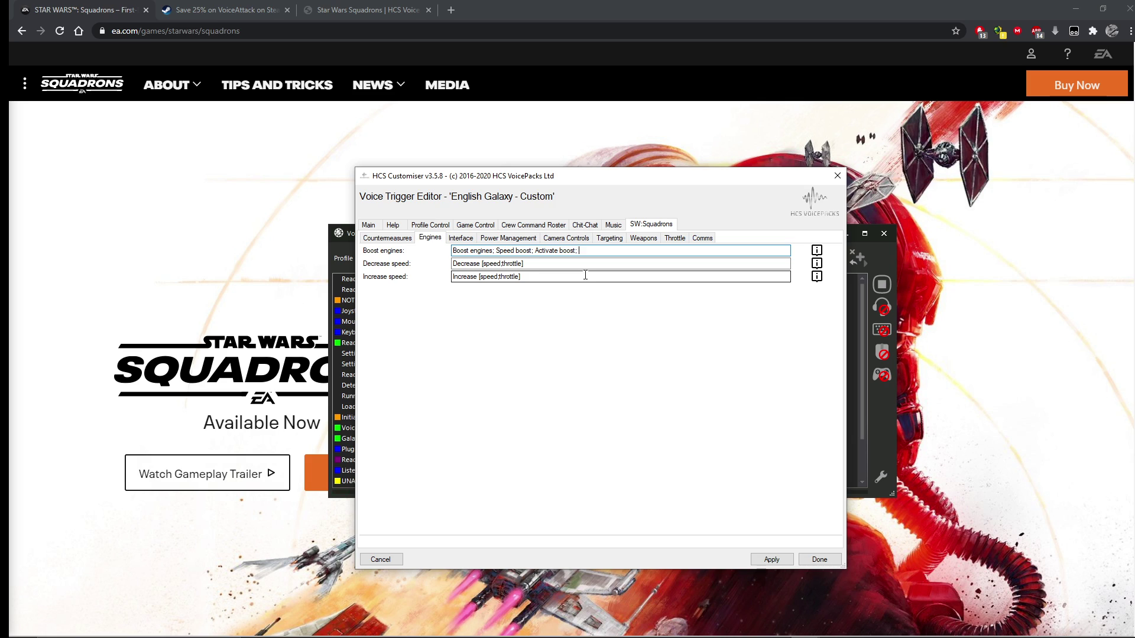
click(816, 250)
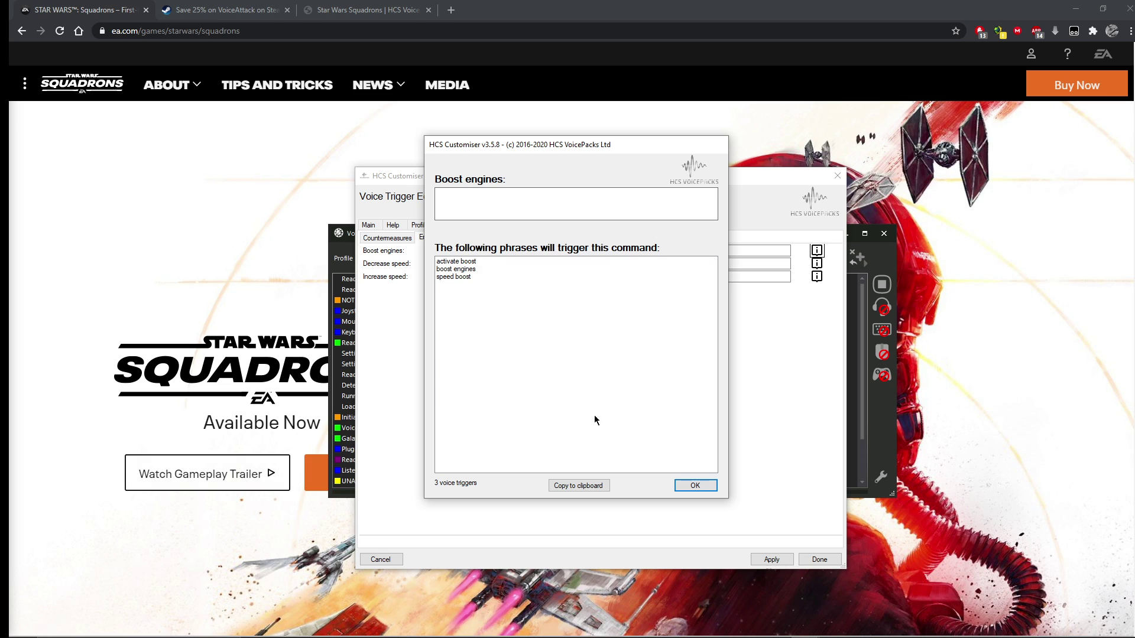
click(695, 486)
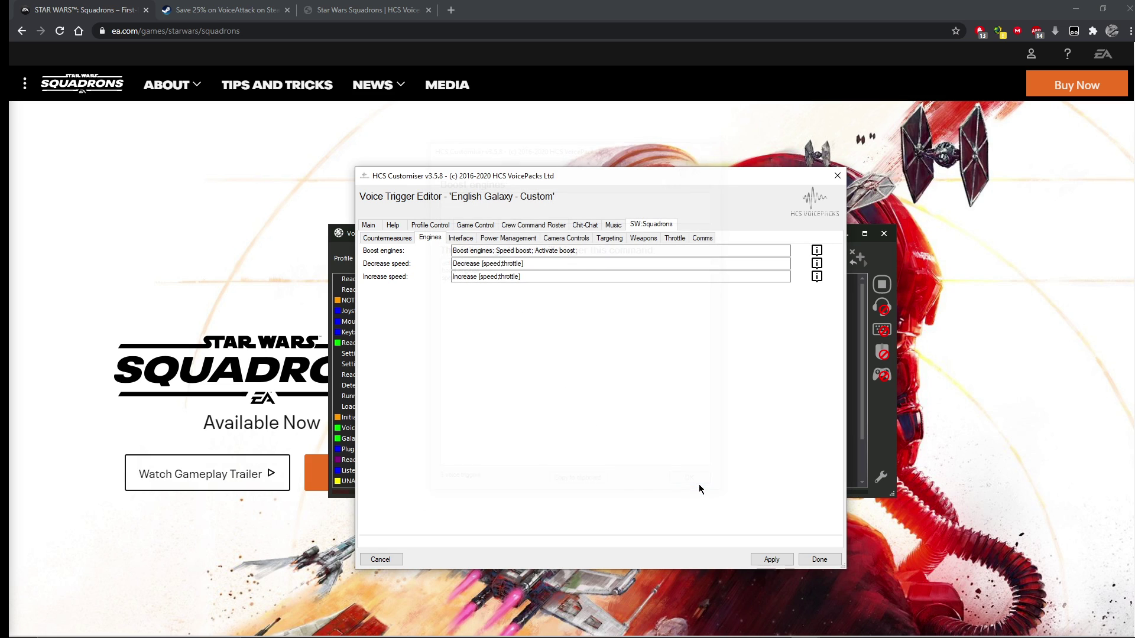
- Add "Punch it" to the Boost engines triggers, apply the change and check the command's phrase list
click(611, 250)
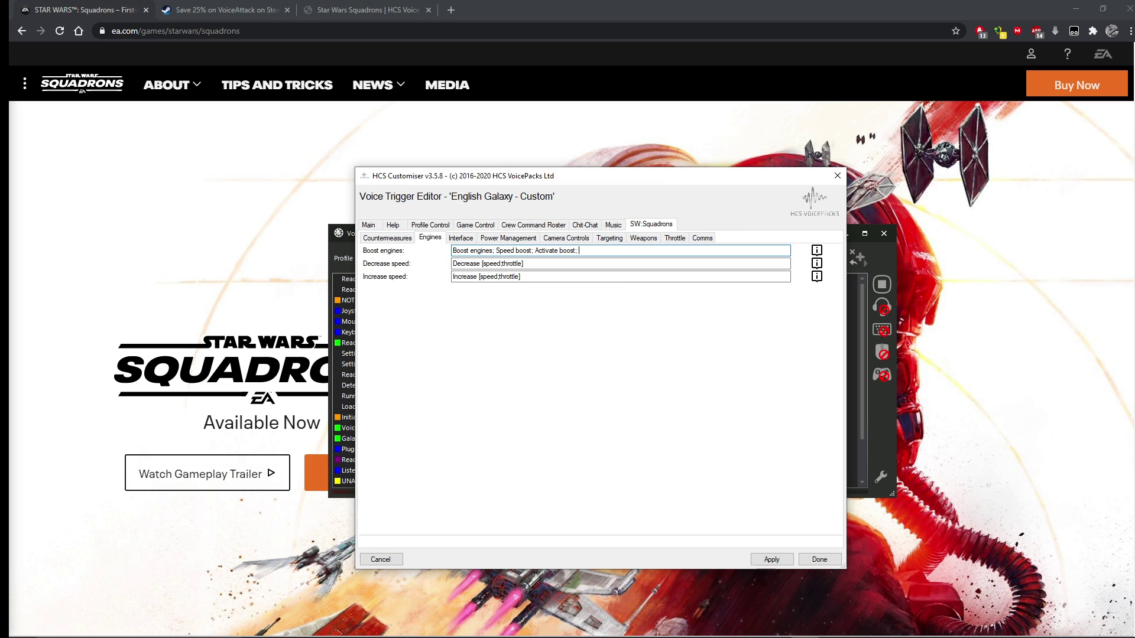
text(Punch it)
click(772, 559)
click(817, 250)
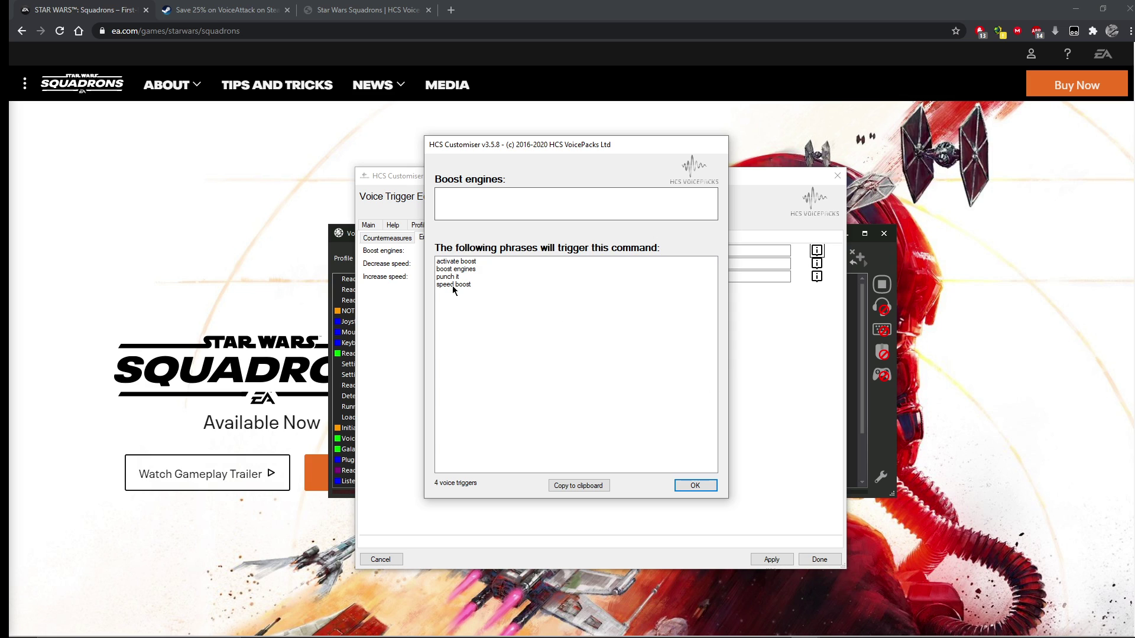
click(687, 484)
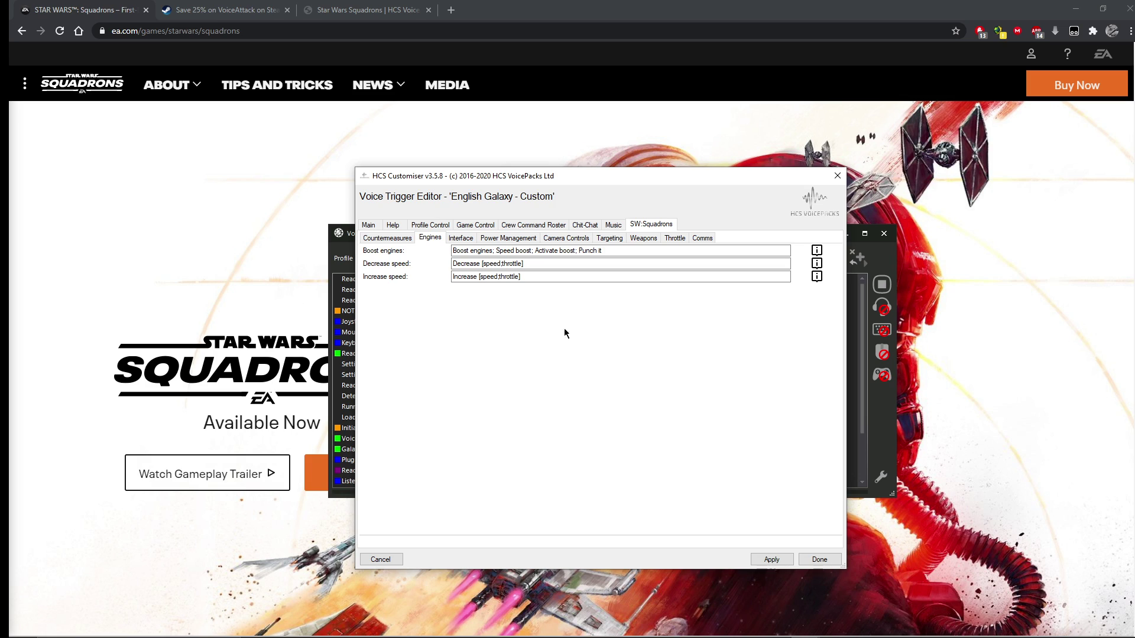
- Review the SW:Squadrons power management trigger phrases, including those for Focus shields front and Shield power
click(503, 240)
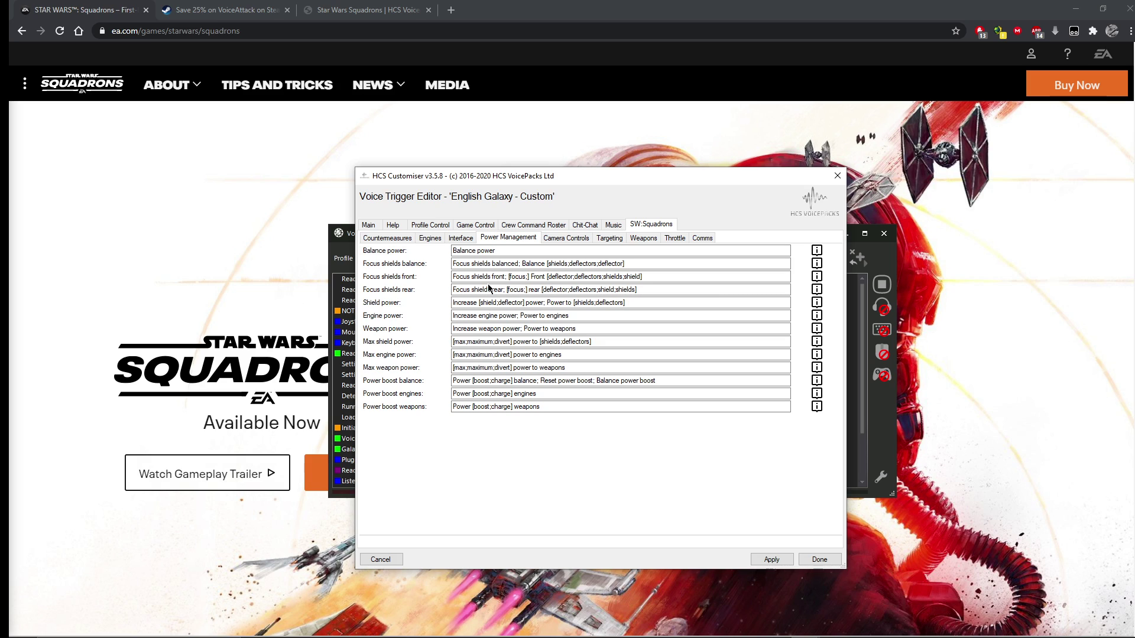
click(507, 277)
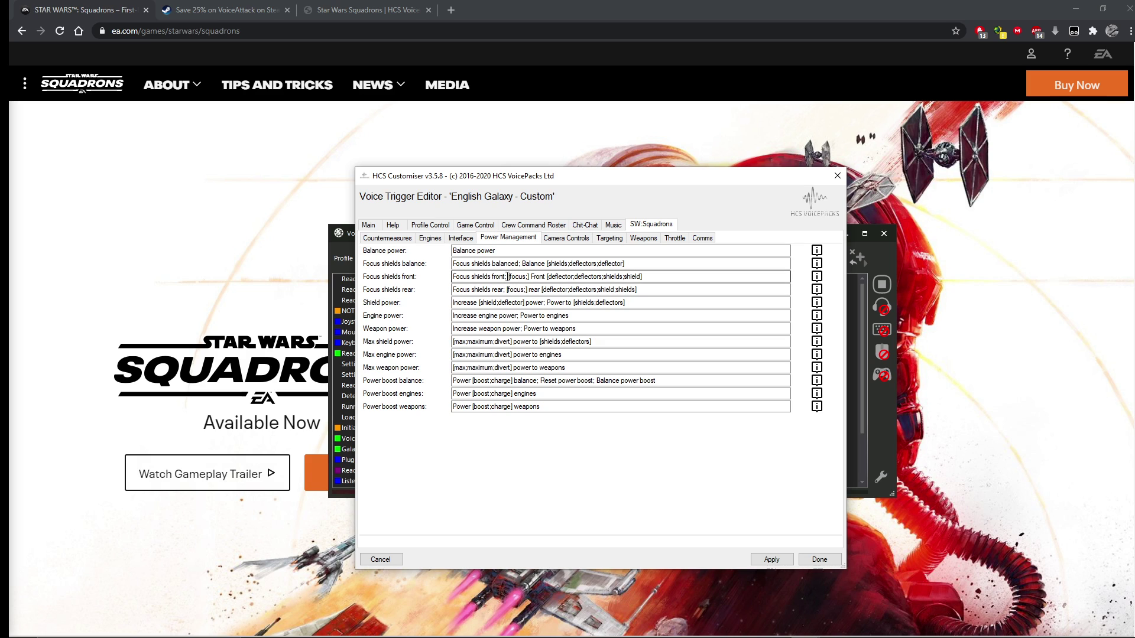
click(532, 304)
- Check which phrases trigger the Activate Repair command among the SW:Squadrons weapons firing triggers
click(646, 243)
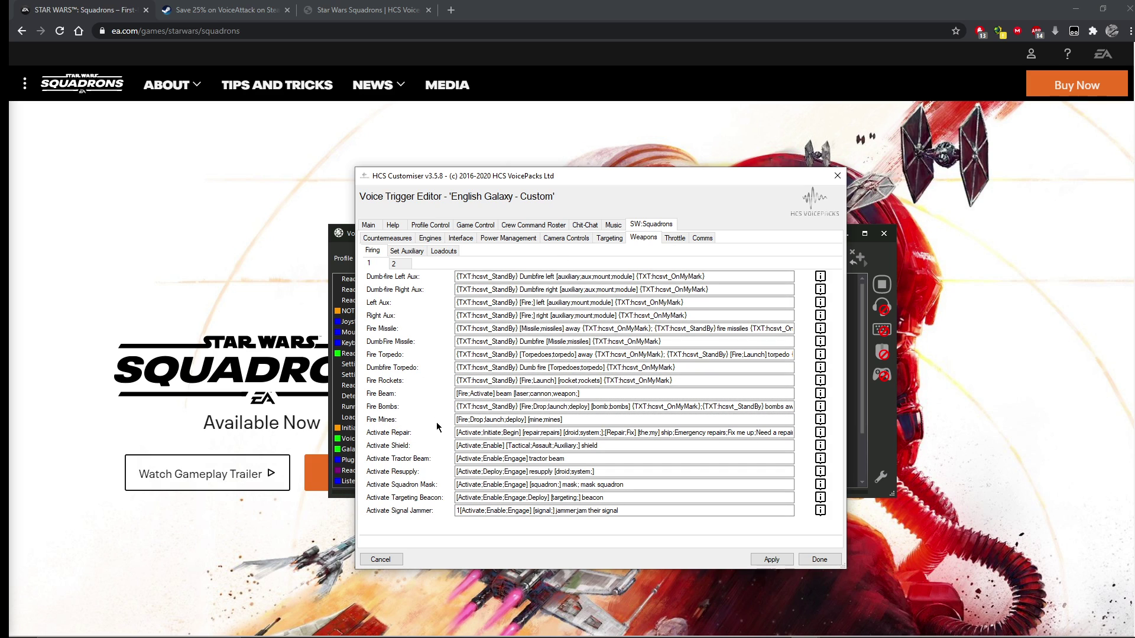
click(820, 432)
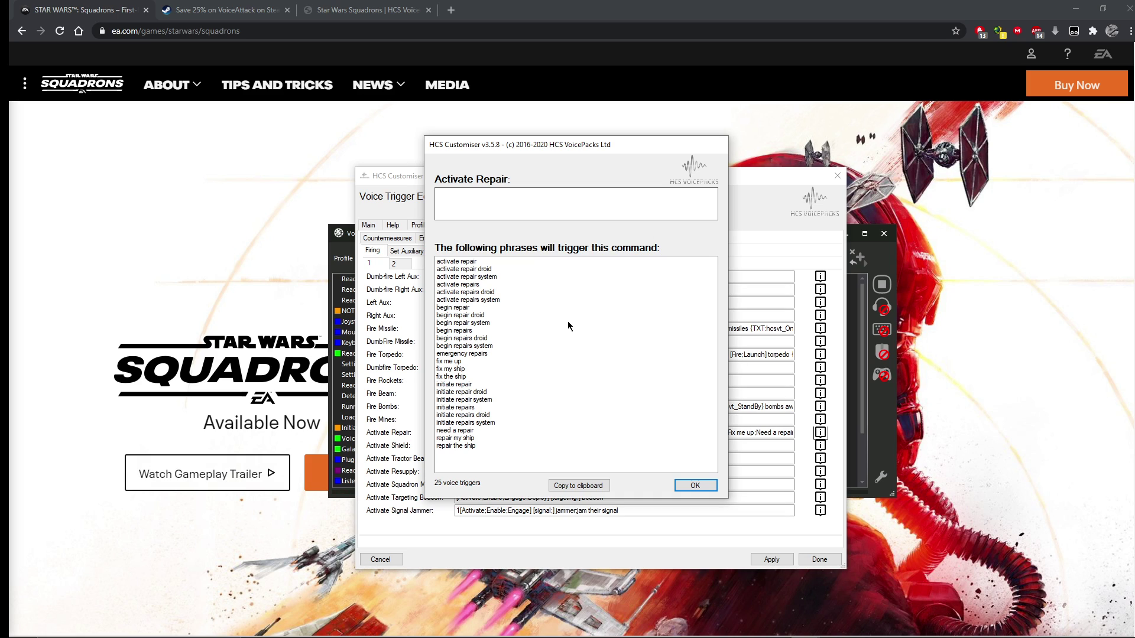
click(692, 484)
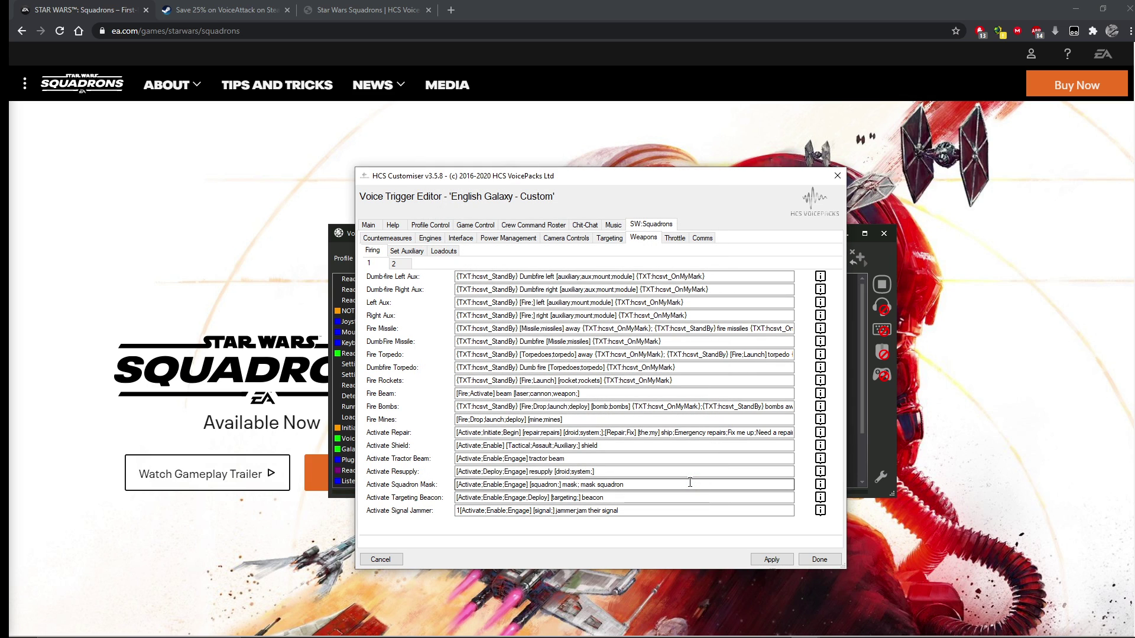
- Apply and save the customised voice trigger settings, and resume listening in VoiceAttack
click(778, 564)
click(818, 560)
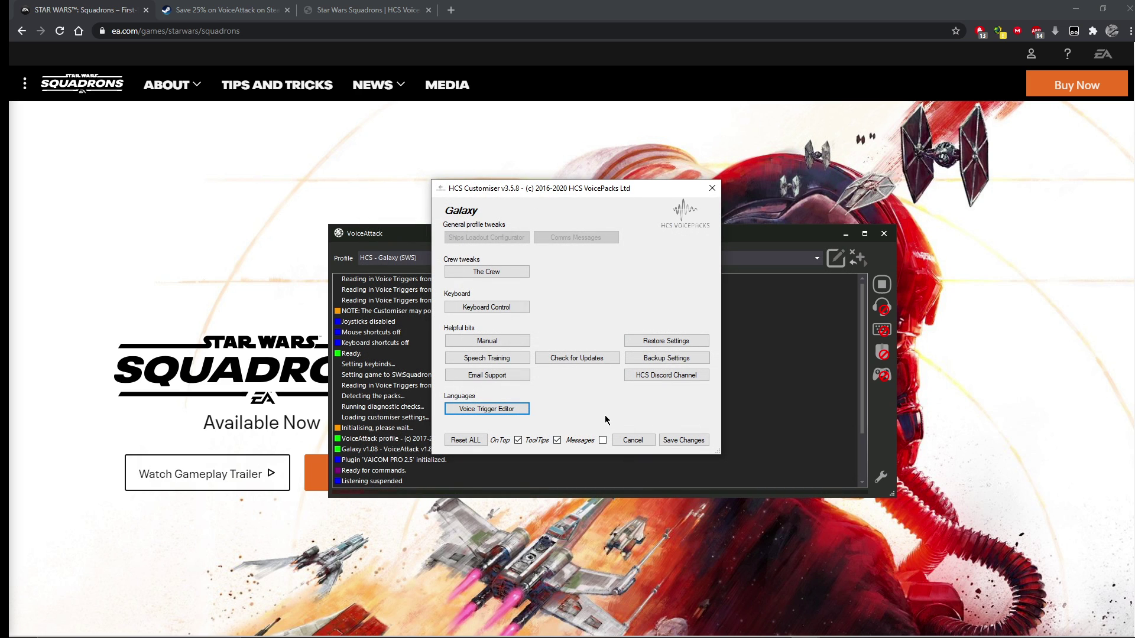
click(672, 440)
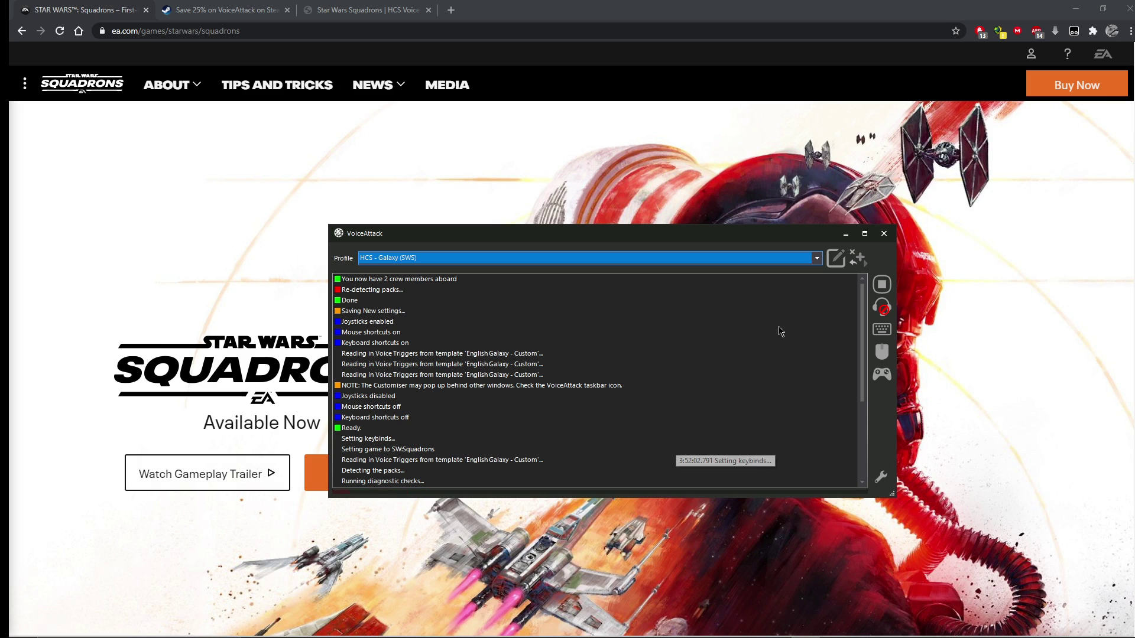
click(881, 308)
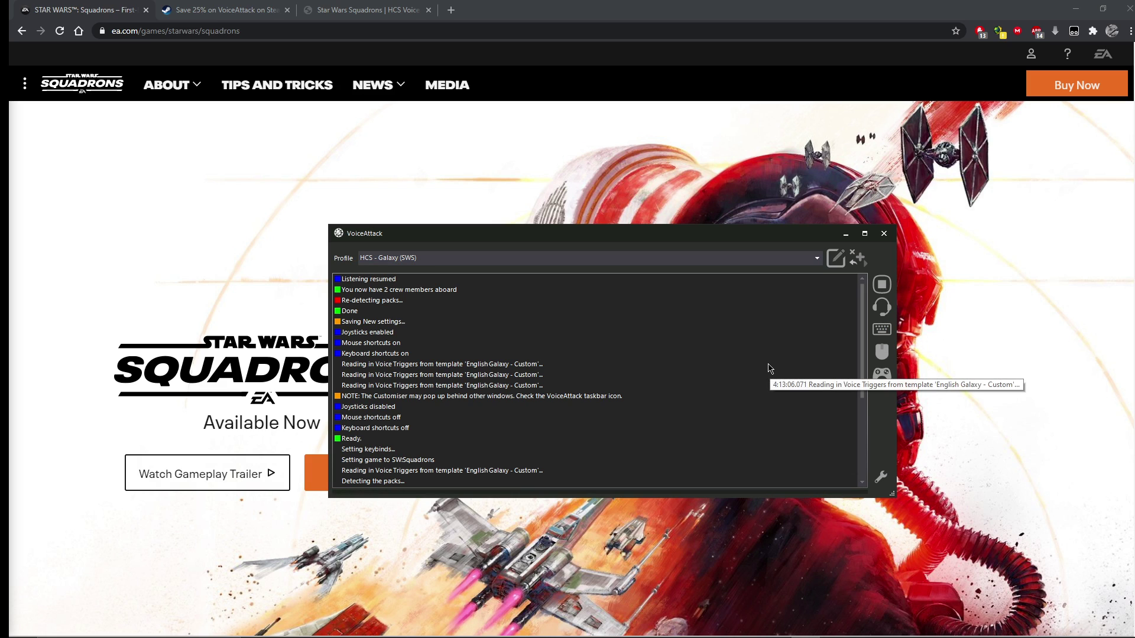